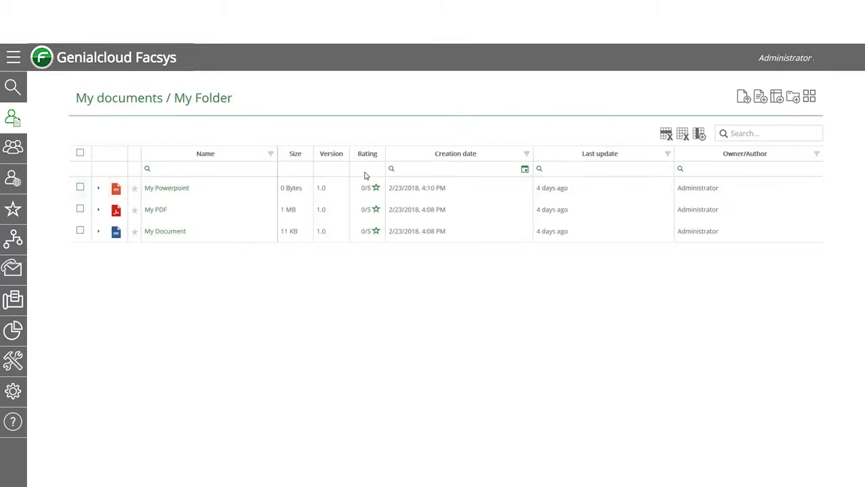
- Create a new text document containing the lines "My new document" and "Write your text here."
{"action": "left_click", "coordinate": [760, 98]}
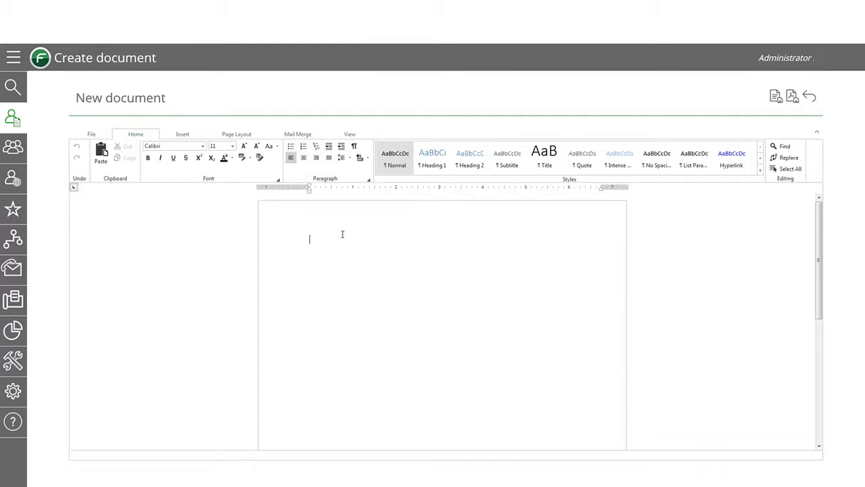
{"action": "type", "text": "My new document"}
- Make both lines of the document text bold and underlined
{"action": "left_click_drag", "start_coordinate": [370, 258], "coordinate": [308, 236]}
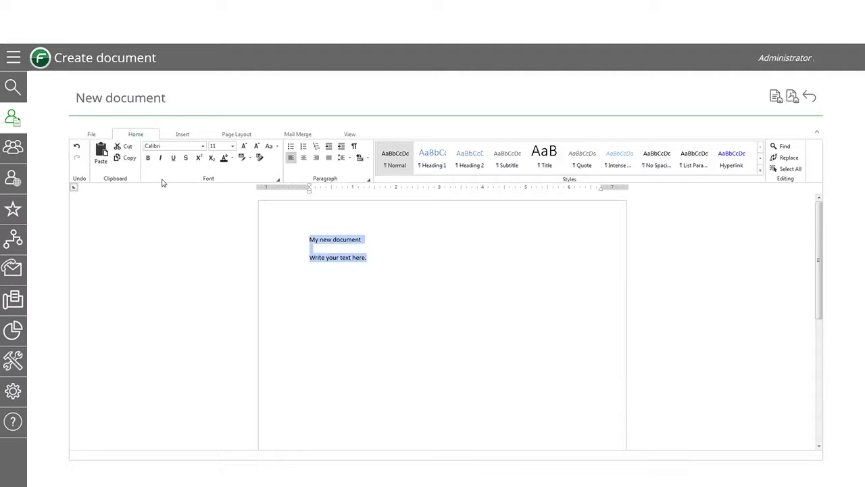
{"action": "left_click", "coordinate": [148, 158]}
{"action": "left_click", "coordinate": [424, 264]}
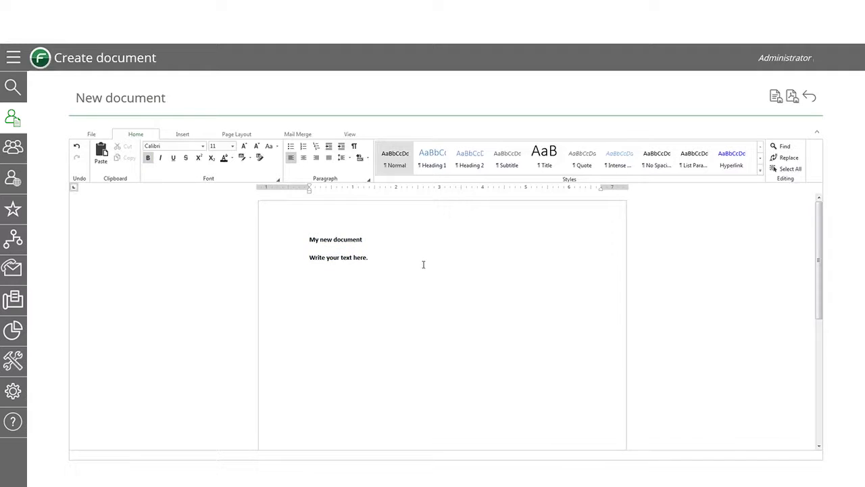
{"action": "left_click_drag", "start_coordinate": [369, 257], "coordinate": [303, 237]}
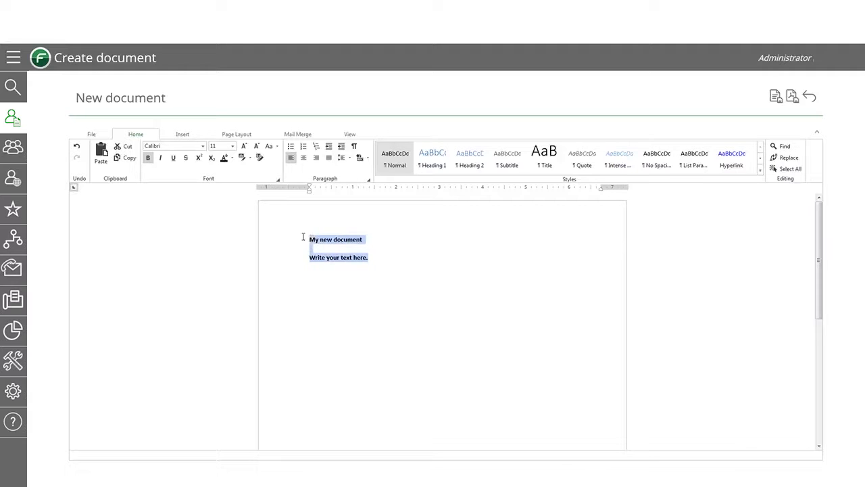
{"action": "left_click", "coordinate": [173, 157]}
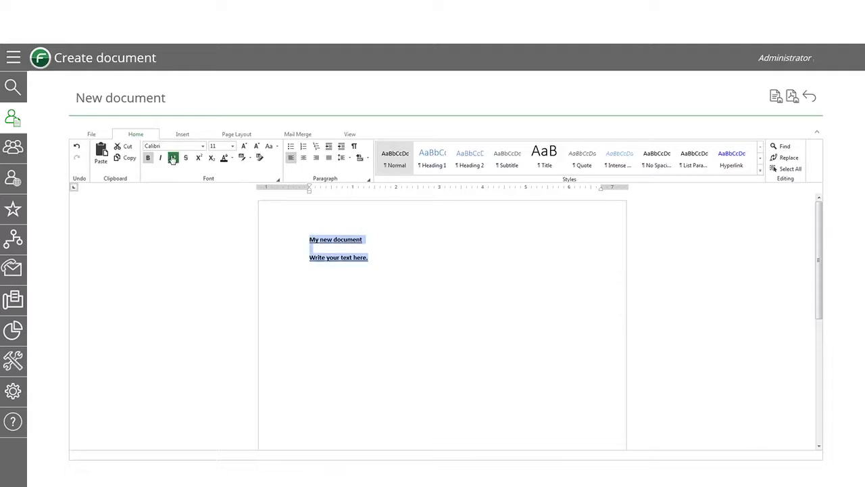
{"action": "left_click", "coordinate": [398, 257]}
- Increase the indent of both text lines by three levels, then decrease it by two
{"action": "left_click_drag", "start_coordinate": [394, 260], "coordinate": [311, 230]}
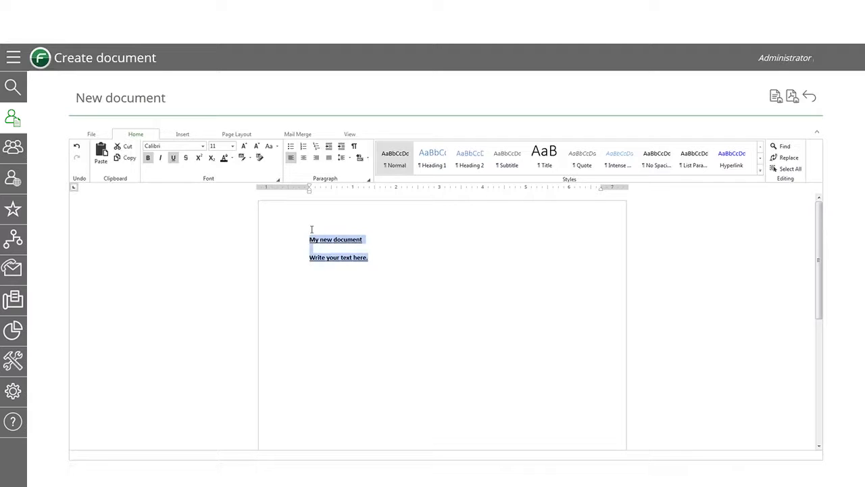
{"action": "left_click", "coordinate": [340, 147]}
{"action": "left_click", "coordinate": [341, 147]}
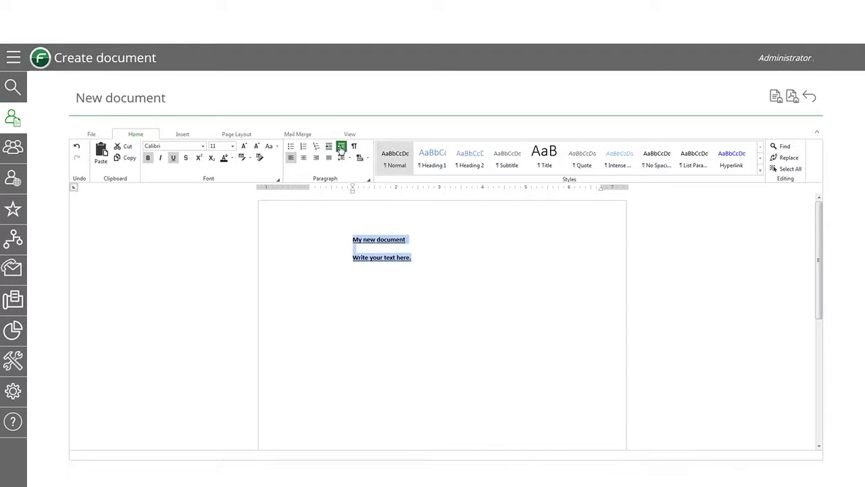
{"action": "left_click", "coordinate": [341, 147]}
{"action": "left_click", "coordinate": [329, 147]}
{"action": "left_click", "coordinate": [331, 148]}
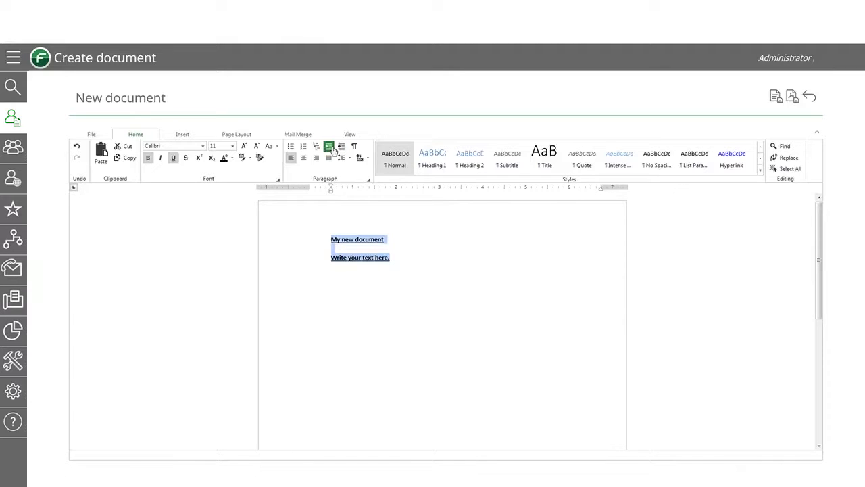
- Center both text lines, then justify them instead
{"action": "left_click", "coordinate": [304, 157]}
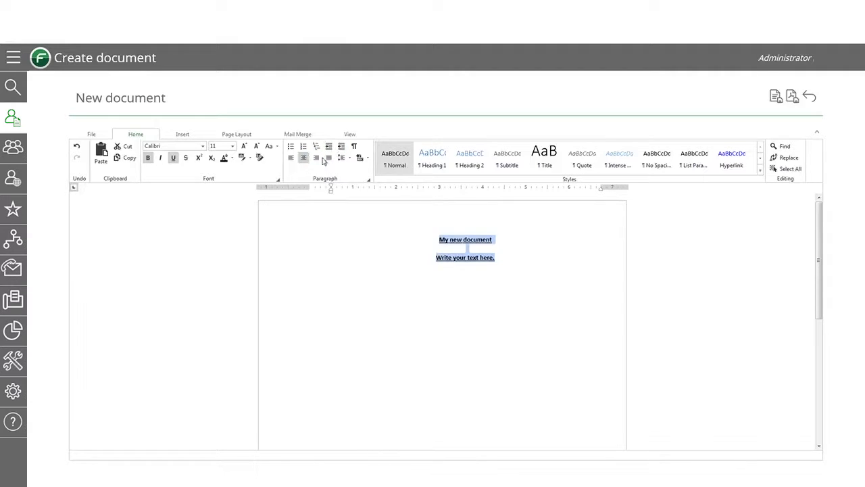
{"action": "left_click", "coordinate": [329, 159]}
{"action": "left_click", "coordinate": [426, 243]}
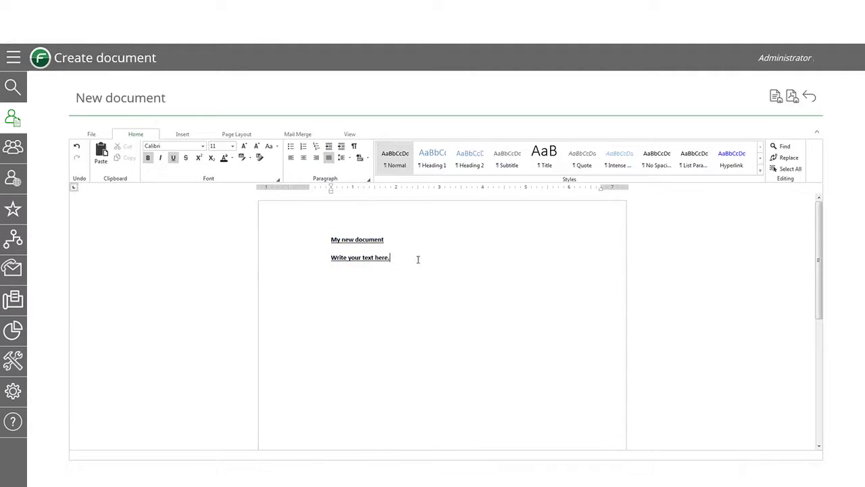
- Try the Heading 1 style on both text lines, then apply the Subtitle style instead
{"action": "left_click_drag", "start_coordinate": [417, 259], "coordinate": [329, 228]}
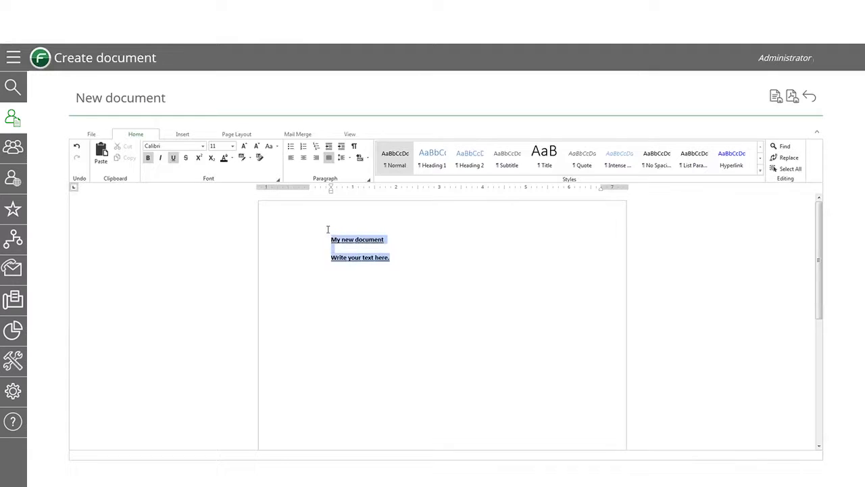
{"action": "left_click", "coordinate": [435, 167]}
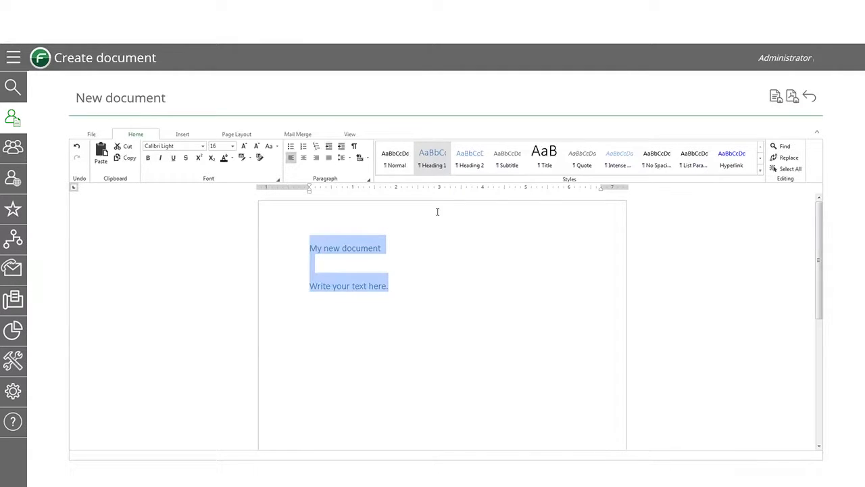
{"action": "left_click", "coordinate": [508, 159]}
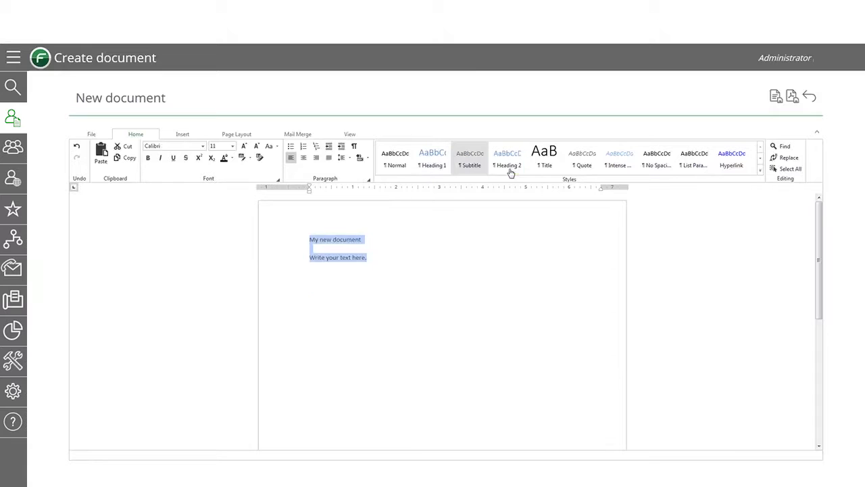
{"action": "left_click", "coordinate": [459, 252]}
- Search the text for the word "document" and close the search
{"action": "left_click_drag", "start_coordinate": [397, 264], "coordinate": [301, 230]}
{"action": "left_click", "coordinate": [782, 148]}
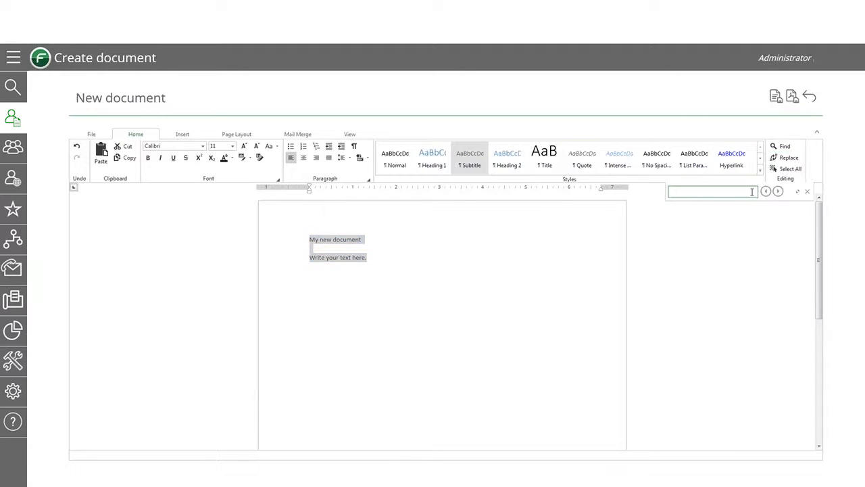
{"action": "type", "text": "document"}
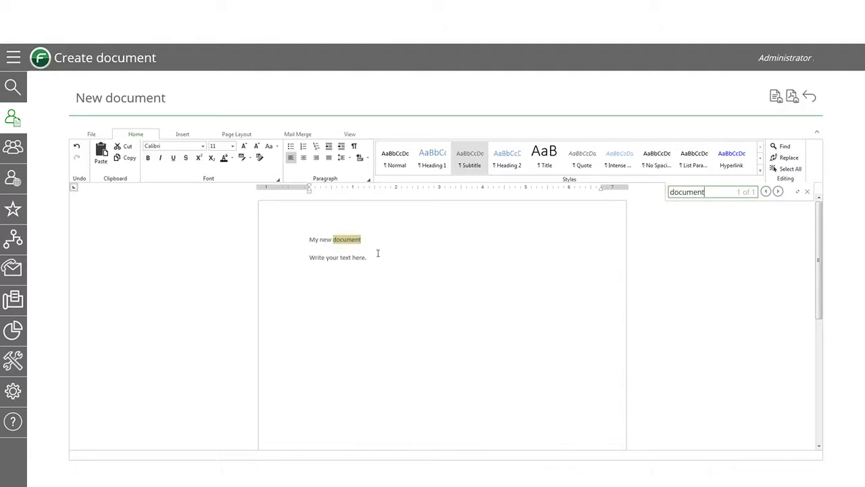
{"action": "left_click", "coordinate": [807, 192]}
{"action": "left_click", "coordinate": [396, 259]}
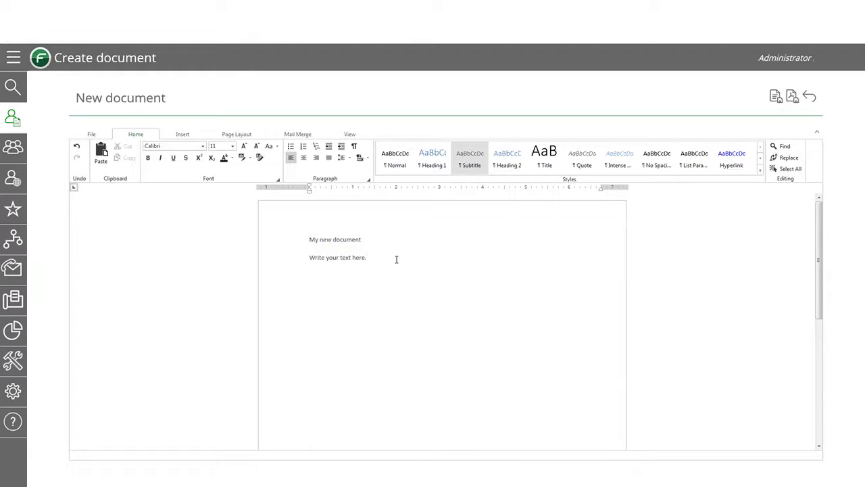
- Insert a table with three rows and two columns below the line "Write your text here."
{"action": "left_click", "coordinate": [188, 139]}
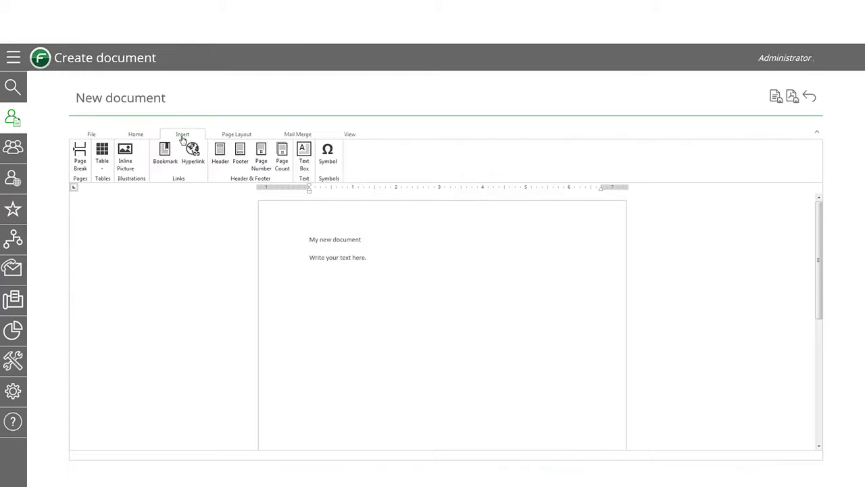
{"action": "left_click", "coordinate": [103, 169]}
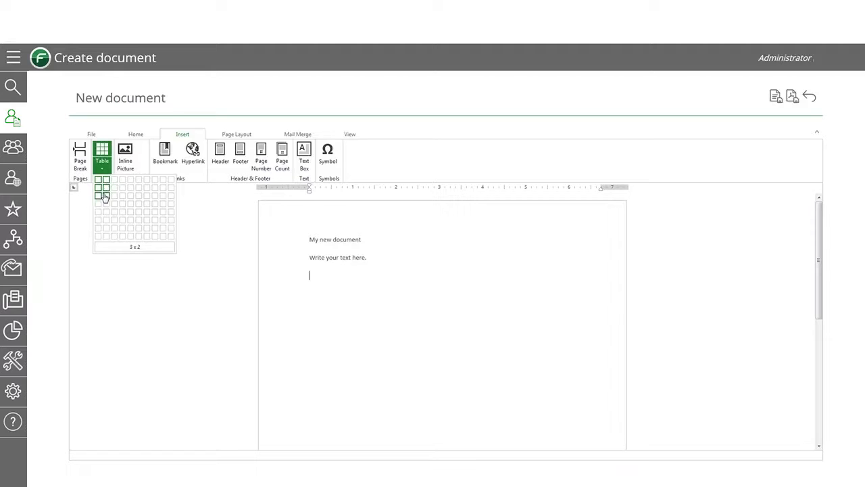
{"action": "left_click", "coordinate": [105, 197]}
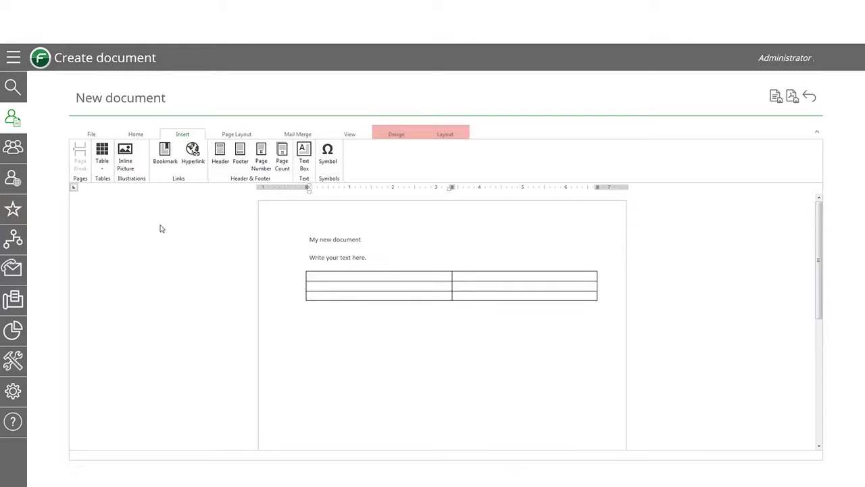
{"action": "left_click", "coordinate": [456, 295]}
{"action": "key", "text": "Return"}
{"action": "key", "text": "Return"}
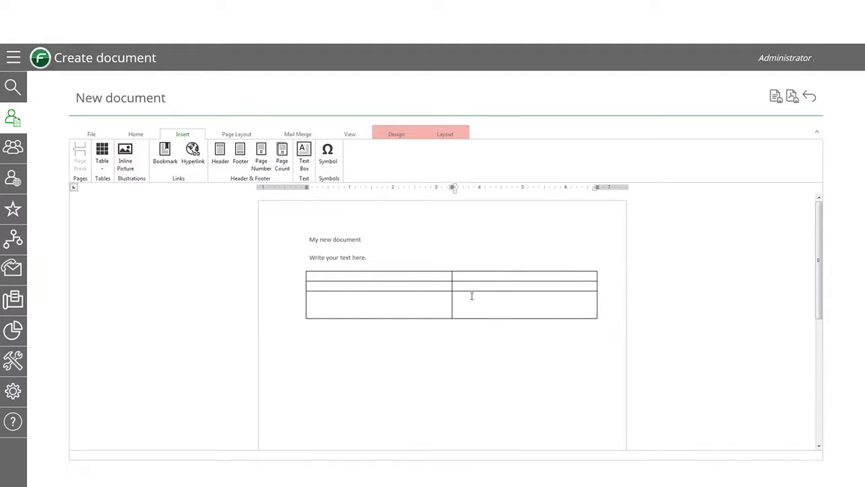
{"action": "key", "text": "BackSpace"}
{"action": "key", "text": "BackSpace"}
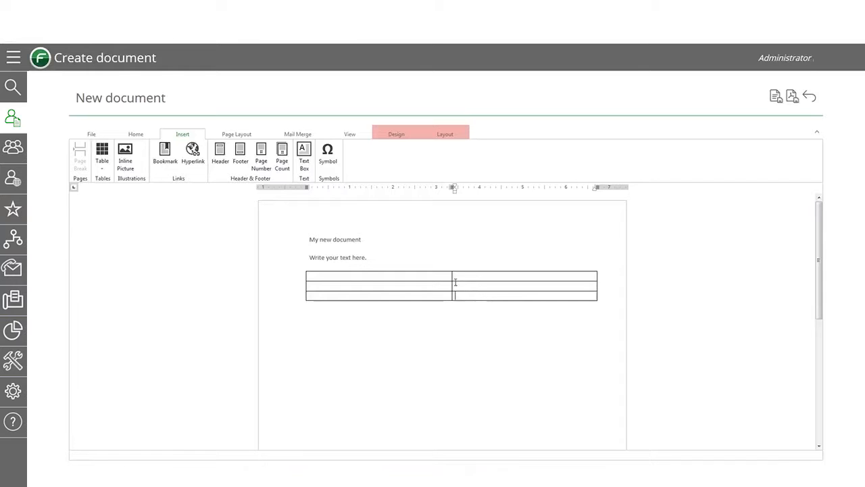
{"action": "left_click", "coordinate": [413, 241]}
{"action": "left_click", "coordinate": [416, 313]}
{"action": "scroll", "coordinate": [415, 313], "scroll_direction": "down", "scroll_amount": 4}
{"action": "scroll", "coordinate": [416, 313], "scroll_direction": "up", "scroll_amount": 5}
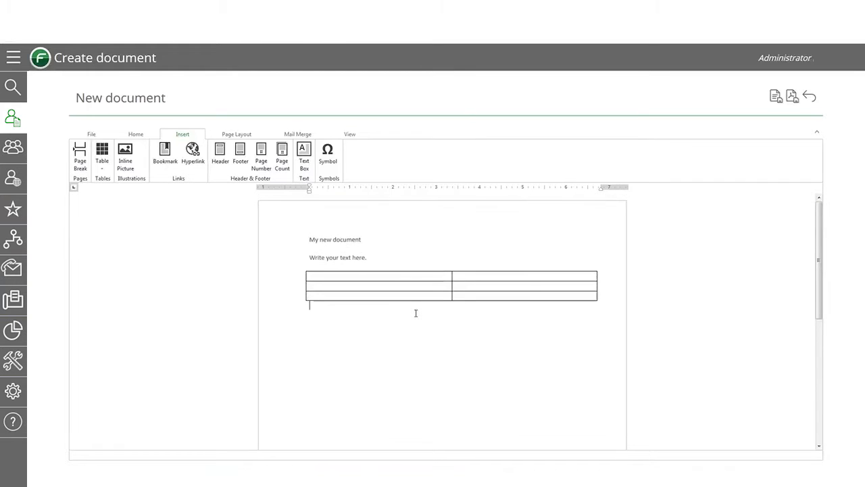
- Add a page header with the text "Header" and close header editing
{"action": "left_click", "coordinate": [327, 212]}
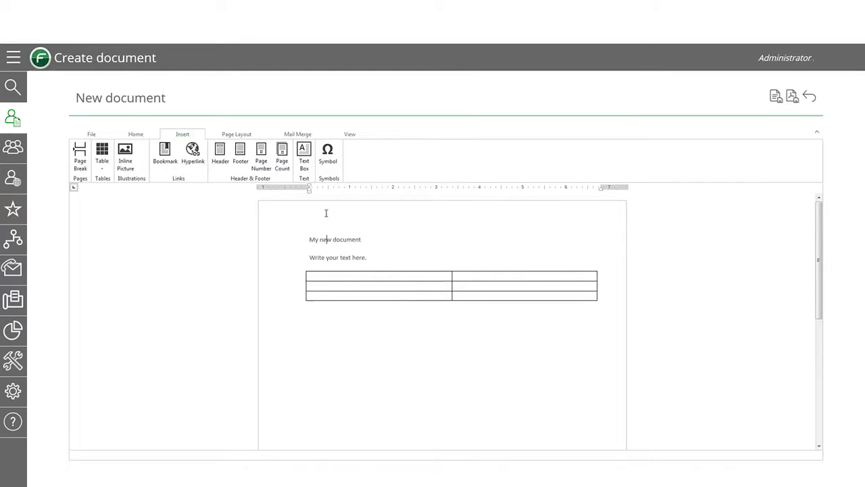
{"action": "left_click", "coordinate": [219, 156]}
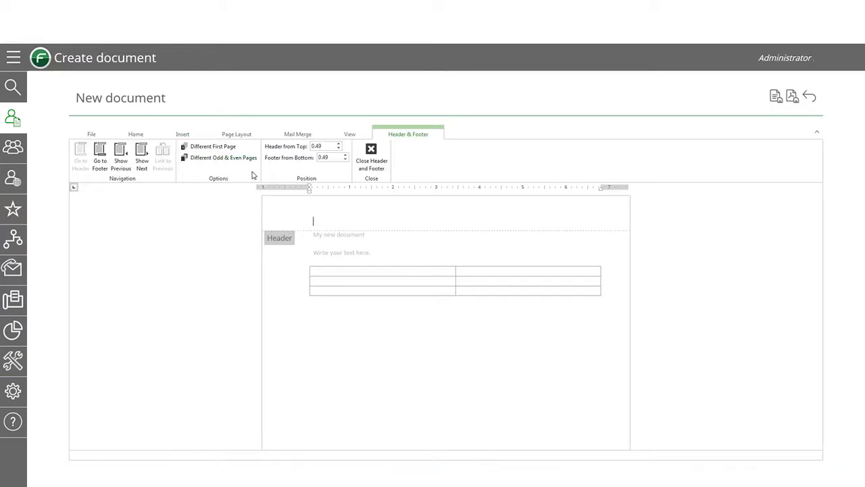
{"action": "type", "text": "Header"}
{"action": "left_click", "coordinate": [369, 165]}
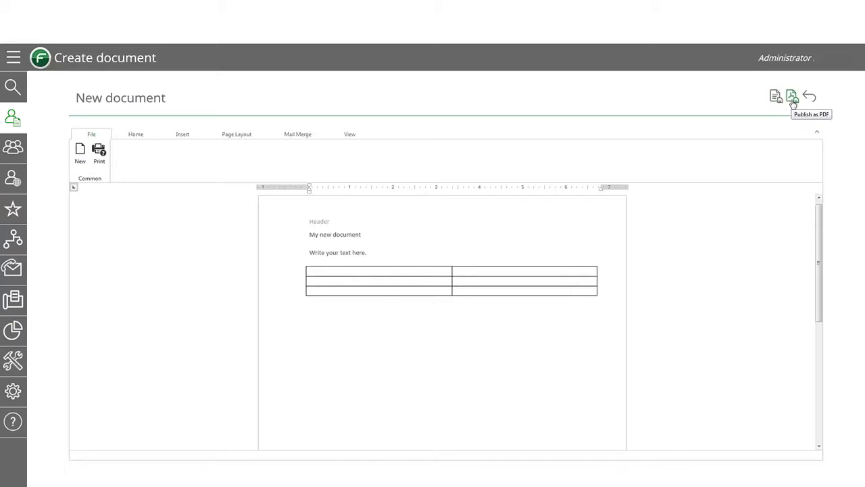
- Publish the document to My documents\My Folder with the title "My Freedoc Document"
{"action": "left_click", "coordinate": [775, 96]}
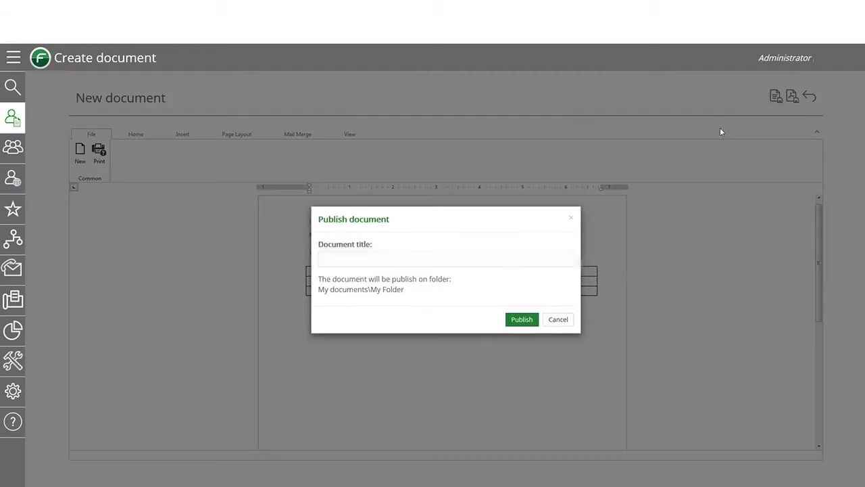
{"action": "left_click", "coordinate": [523, 258]}
{"action": "type", "text": "App"}
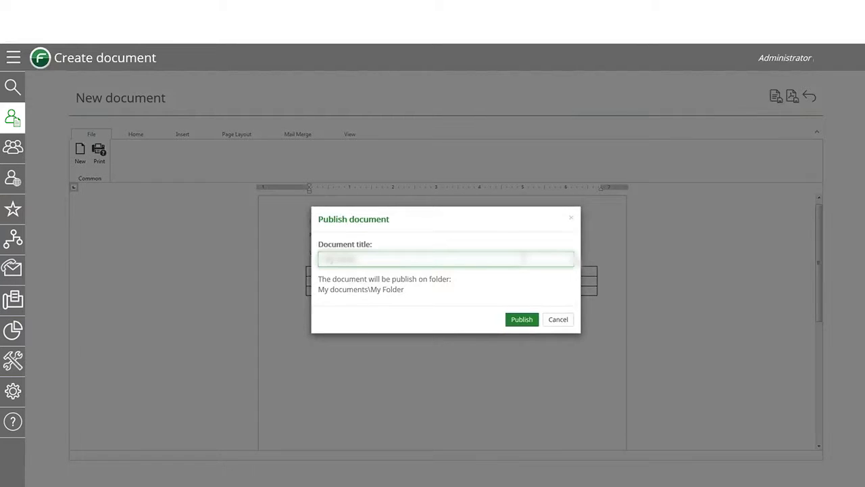
{"action": "type", "text": "created document"}
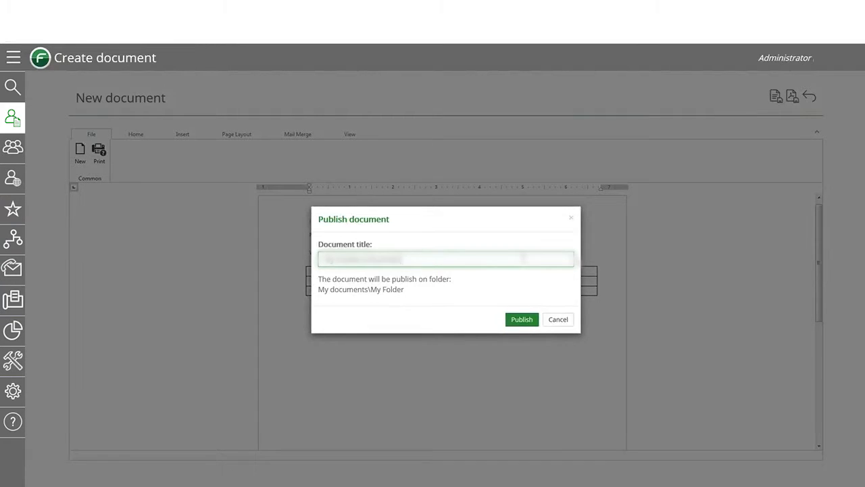
{"action": "left_click", "coordinate": [522, 320]}
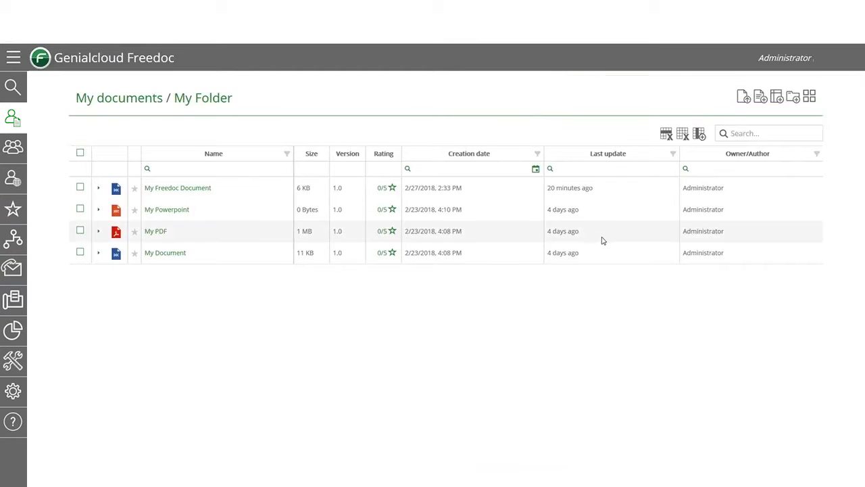
- Create a new spreadsheet document and enter "Cell 1" in B2 and 70 in C2
{"action": "left_click", "coordinate": [777, 99]}
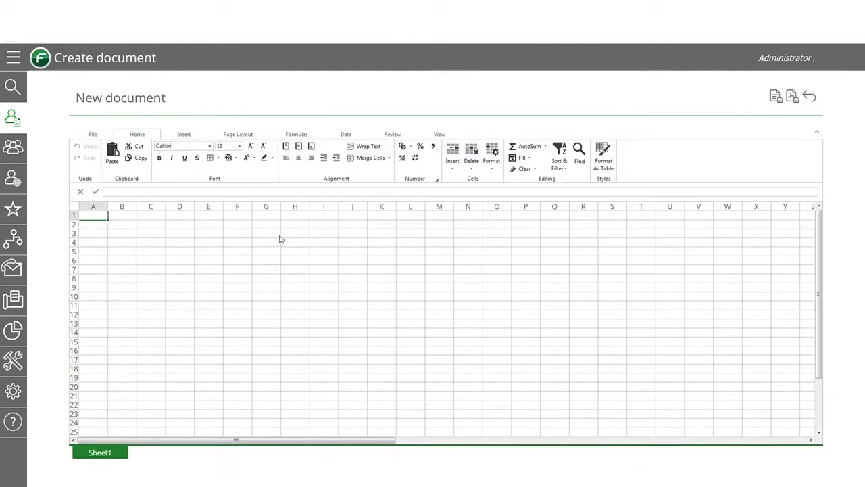
{"action": "left_click", "coordinate": [126, 225]}
{"action": "type", "text": "c"}
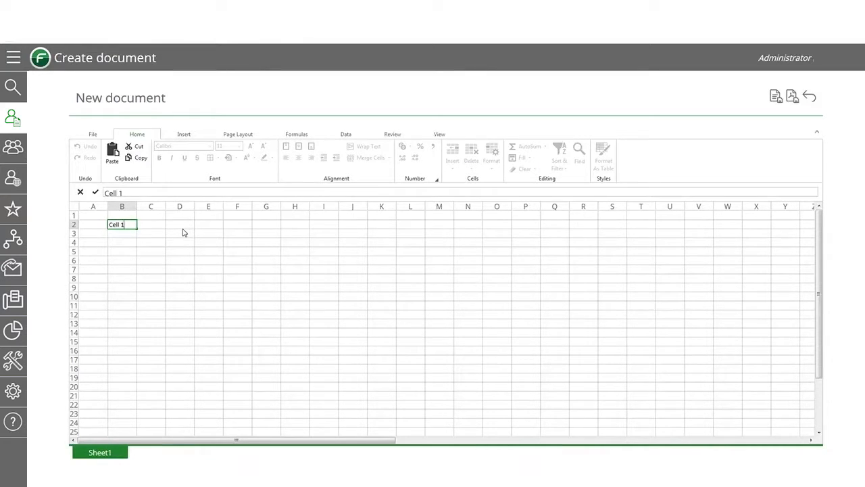
{"action": "key", "text": "Tab"}
{"action": "type", "text": "7"}
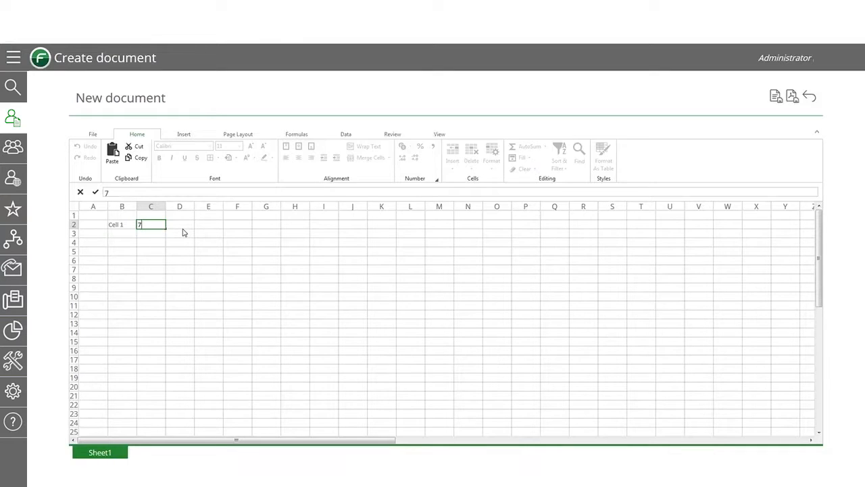
{"action": "type", "text": "0"}
{"action": "key", "text": "Return"}
- Enter "Cell 2" in B3 and 100 in C3
{"action": "key", "text": "Left"}
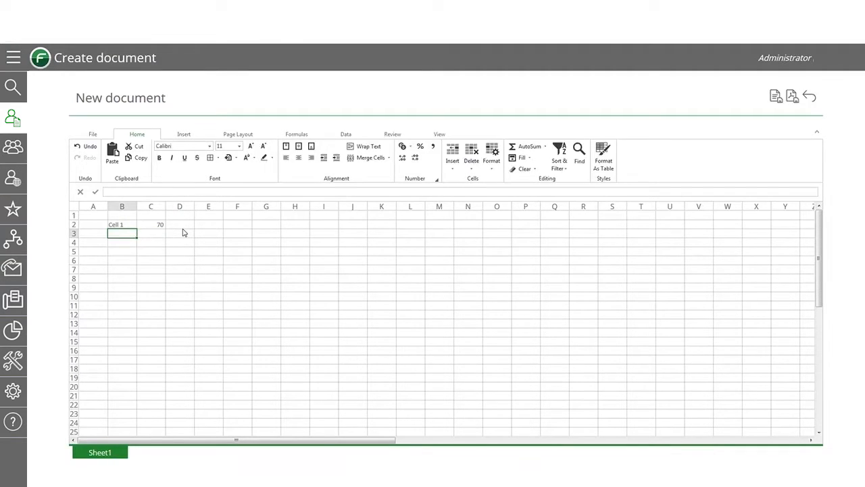
{"action": "type", "text": "Cell 2"}
{"action": "key", "text": "Tab"}
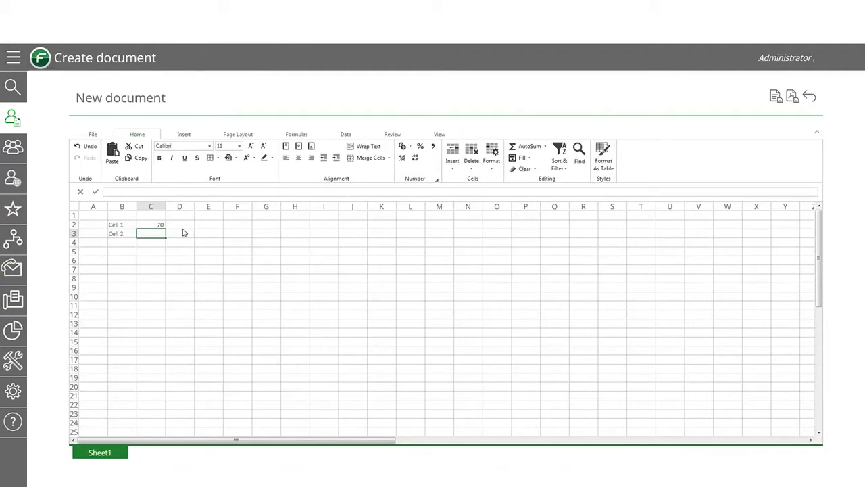
{"action": "type", "text": "100"}
{"action": "key", "text": "Return"}
- Enter "Cell 3" in B4 and 50 in C4
{"action": "type", "text": "C"}
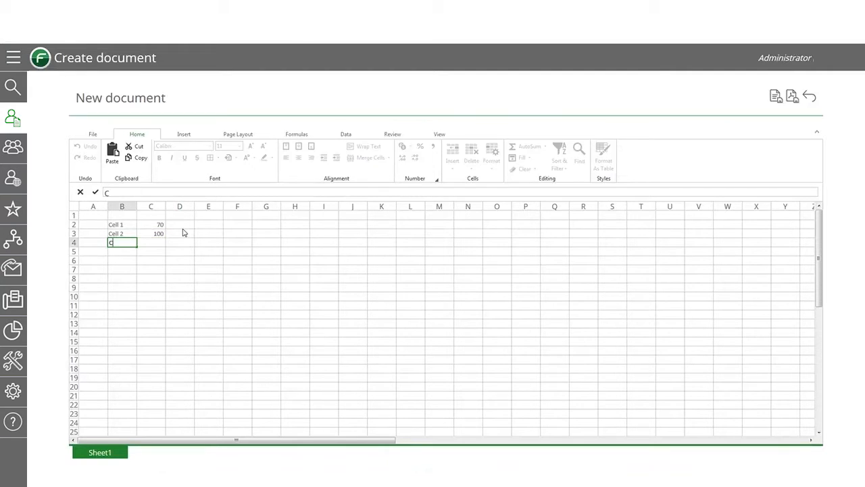
{"action": "type", "text": "ell 3"}
{"action": "key", "text": "Tab"}
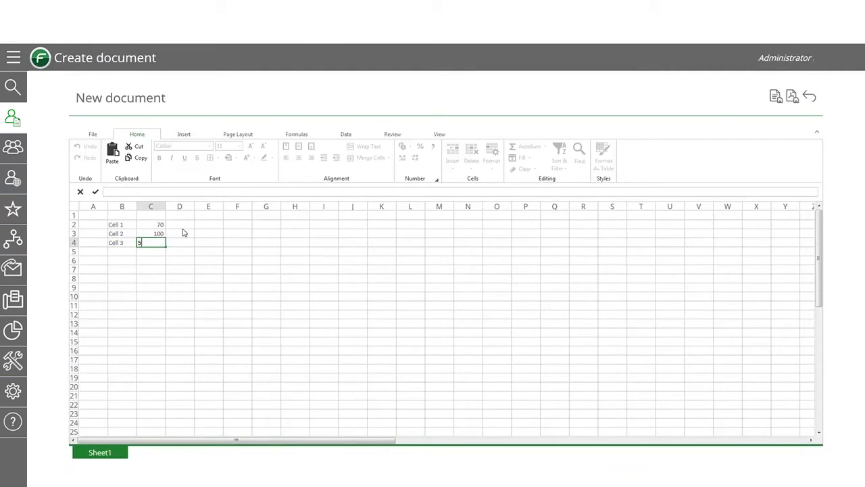
{"action": "type", "text": "50"}
{"action": "key", "text": "Return"}
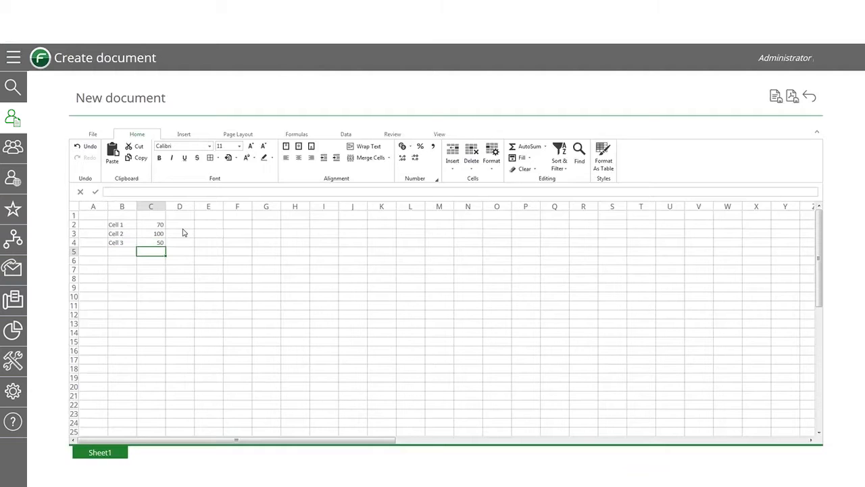
- Set the font colour of the whole column C to light orange
{"action": "left_click", "coordinate": [152, 207]}
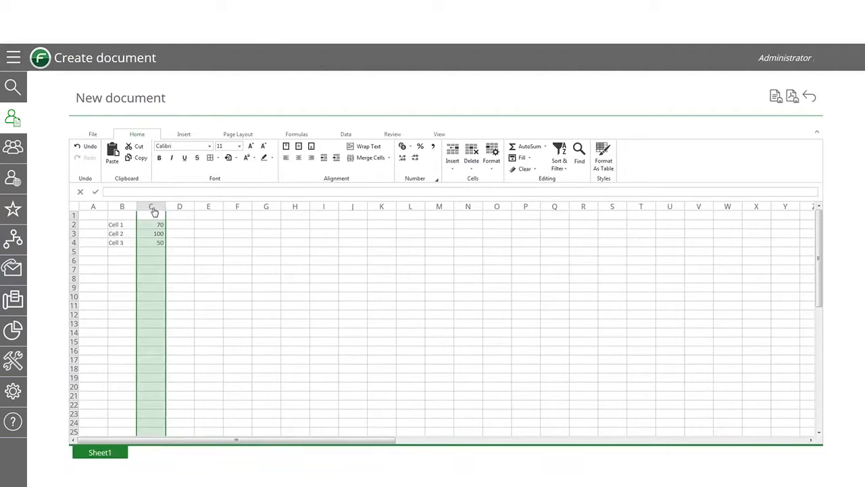
{"action": "left_click", "coordinate": [255, 160]}
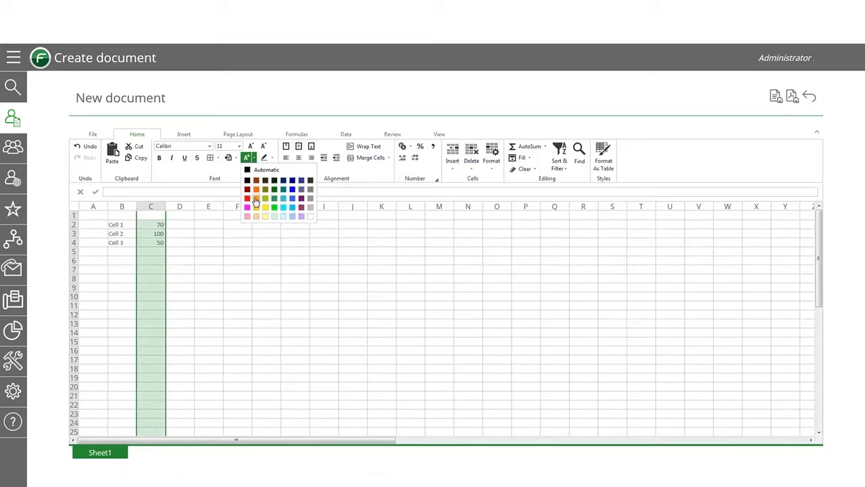
{"action": "left_click", "coordinate": [255, 201]}
{"action": "left_click", "coordinate": [207, 263]}
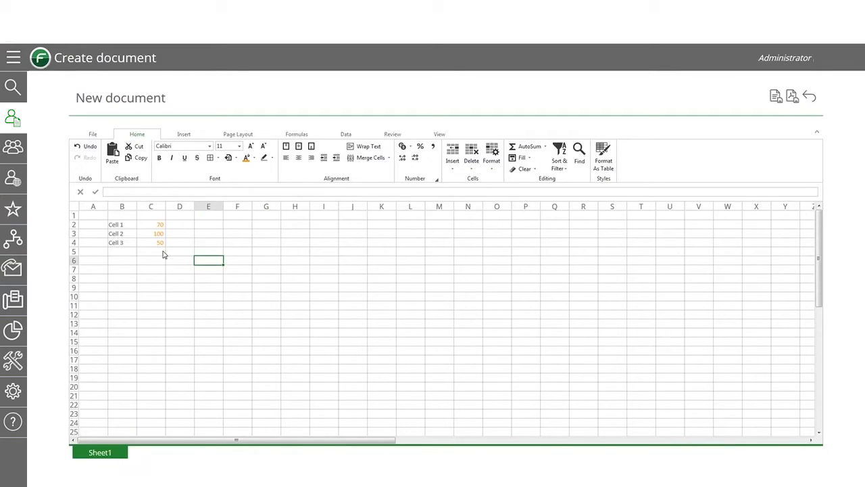
- Add an AutoSum total of C2:C4 in cell C5
{"action": "left_click", "coordinate": [160, 253]}
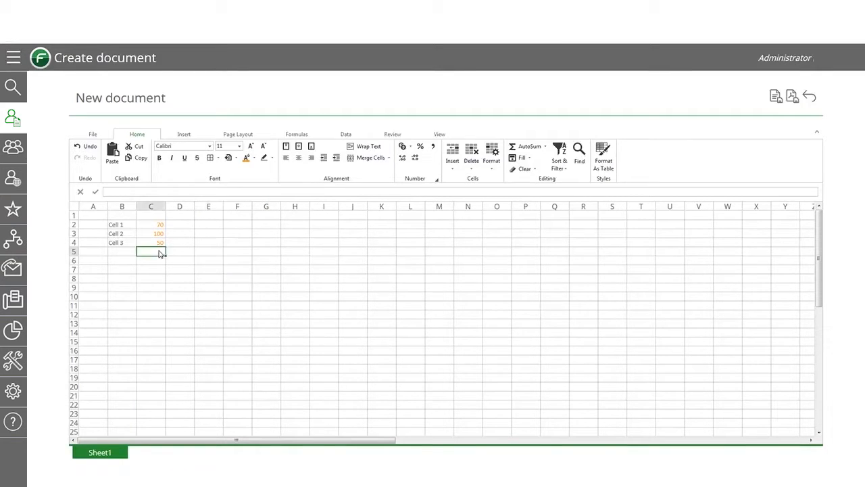
{"action": "left_click", "coordinate": [545, 146]}
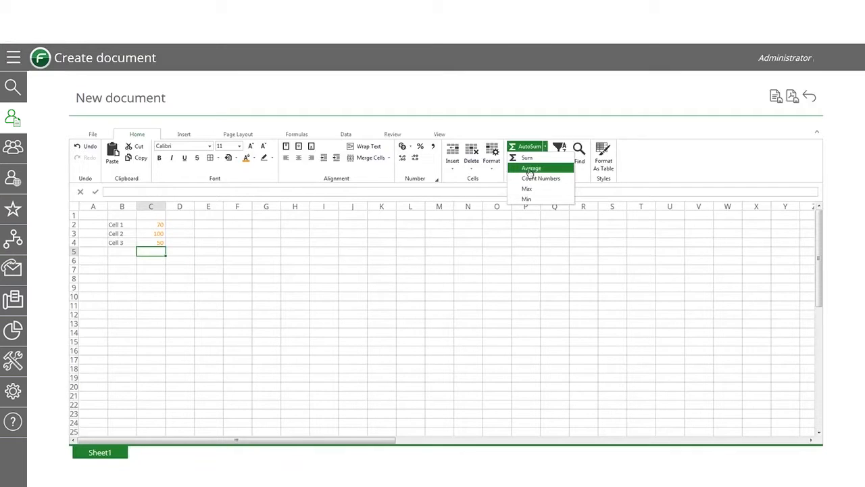
{"action": "left_click", "coordinate": [526, 159]}
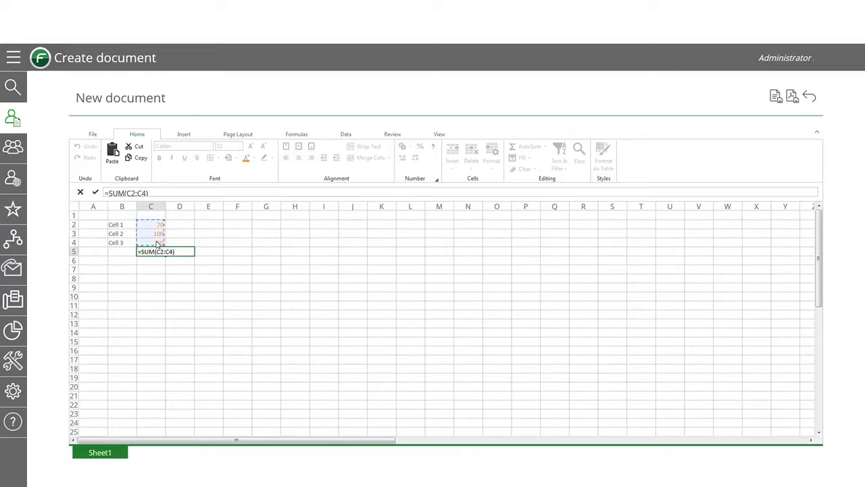
{"action": "key", "text": "Return"}
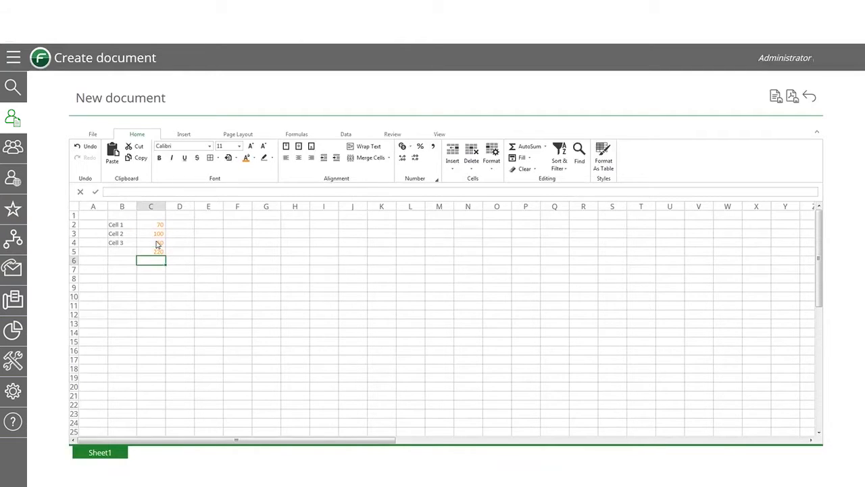
{"action": "key", "text": "Up"}
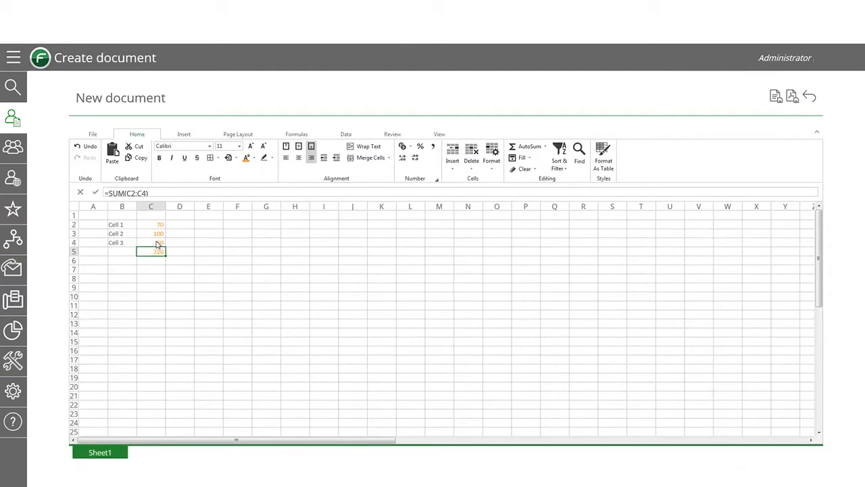
- Format the values in C2:C5 as currency using the $ English (U.S.) format
{"action": "left_click_drag", "start_coordinate": [163, 226], "coordinate": [161, 252]}
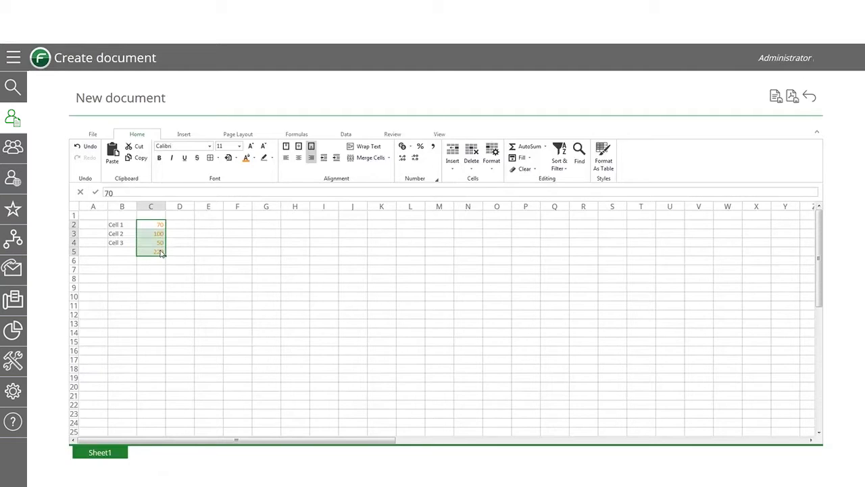
{"action": "left_click", "coordinate": [404, 160]}
{"action": "left_click", "coordinate": [406, 161]}
{"action": "left_click", "coordinate": [413, 162]}
{"action": "left_click", "coordinate": [413, 162]}
{"action": "left_click", "coordinate": [408, 149]}
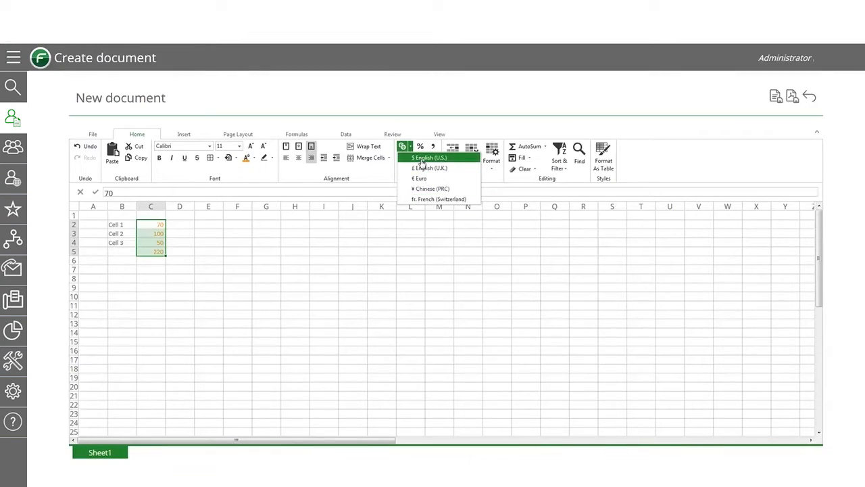
{"action": "left_click", "coordinate": [422, 159]}
{"action": "left_click", "coordinate": [263, 277]}
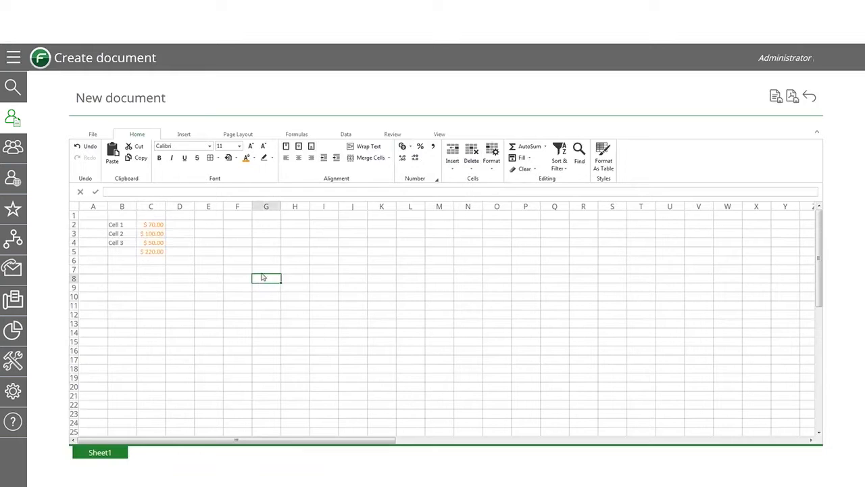
- Merge the empty range G3:J4 into a single cell
{"action": "left_click_drag", "start_coordinate": [267, 235], "coordinate": [349, 249]}
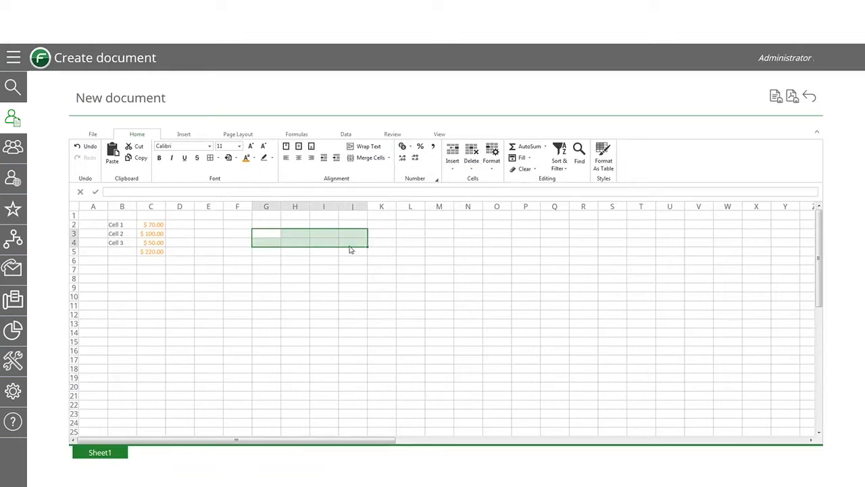
{"action": "left_click", "coordinate": [388, 158]}
{"action": "left_click", "coordinate": [367, 187]}
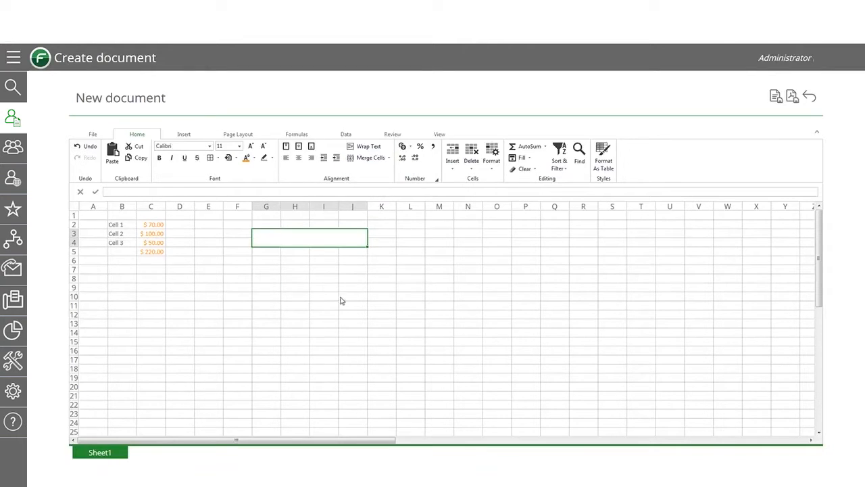
{"action": "left_click", "coordinate": [340, 298]}
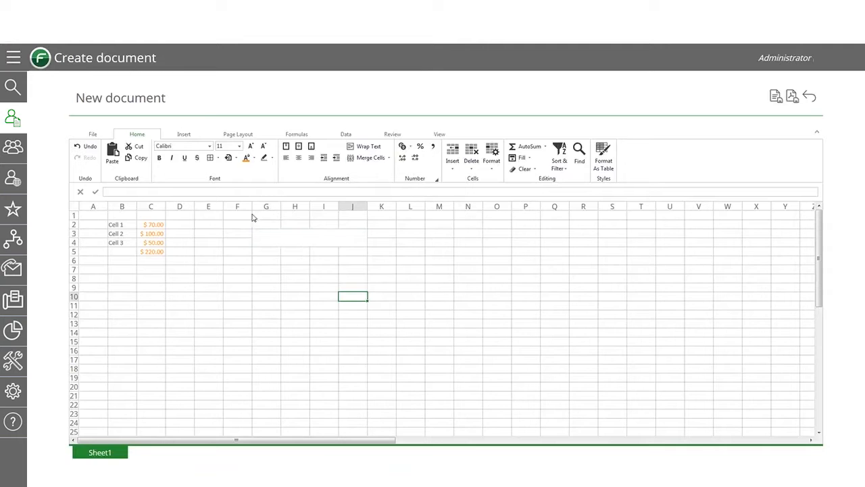
{"action": "left_click", "coordinate": [184, 134]}
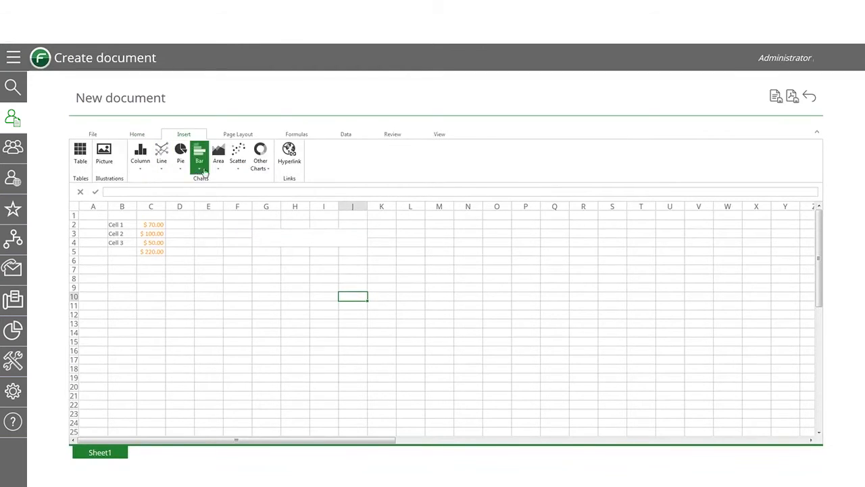
{"action": "left_click", "coordinate": [242, 138]}
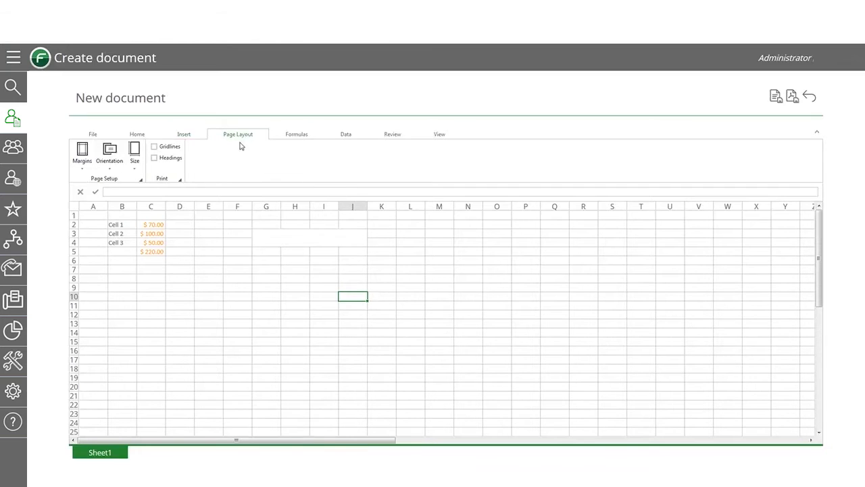
{"action": "left_click", "coordinate": [299, 137]}
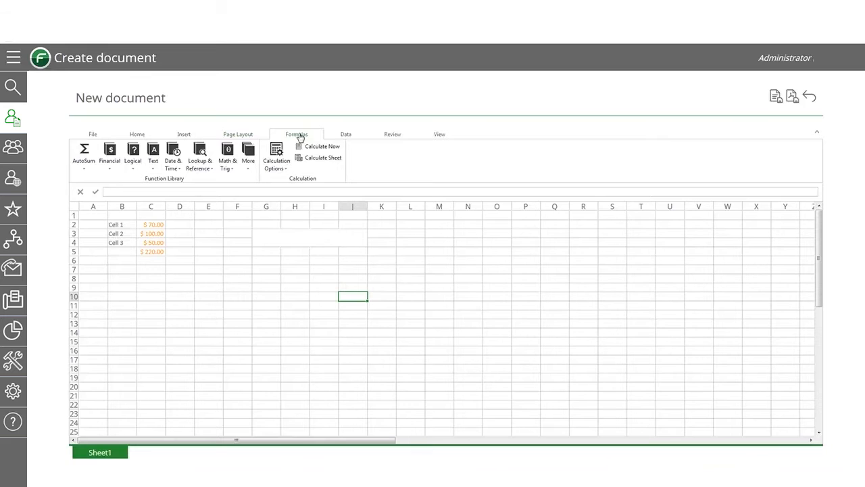
{"action": "left_click", "coordinate": [111, 172]}
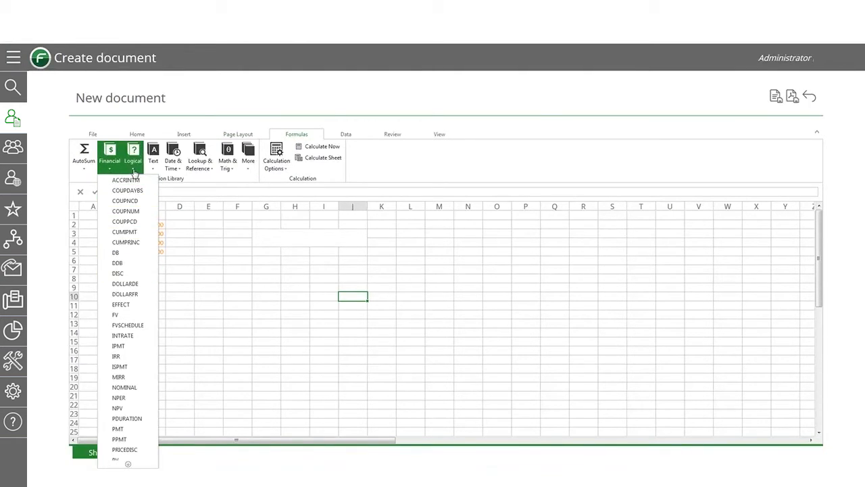
{"action": "left_click", "coordinate": [134, 171]}
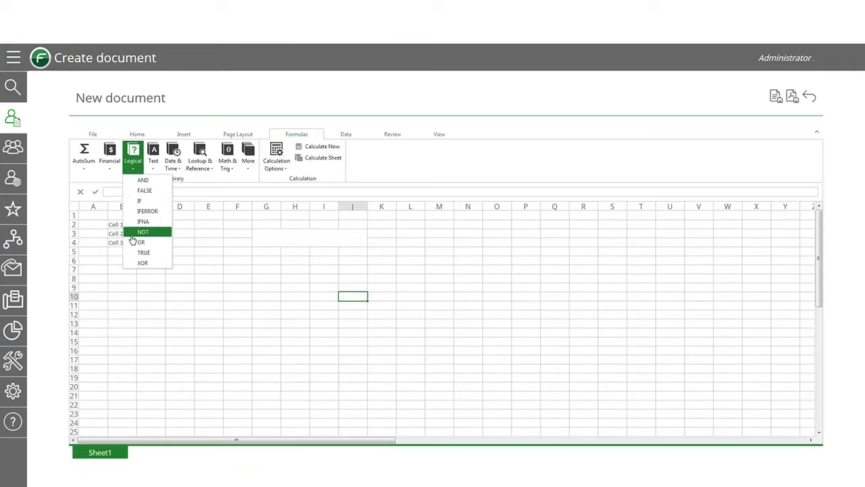
{"action": "left_click", "coordinate": [151, 169]}
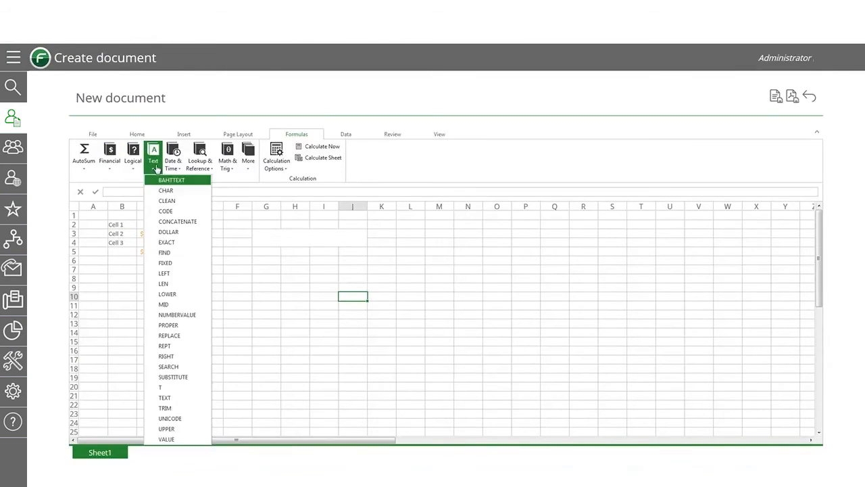
- Give the spreadsheet a document title beginning with "My" and publish it to My documents\My Folder
{"action": "left_click", "coordinate": [778, 106]}
{"action": "left_click", "coordinate": [548, 263]}
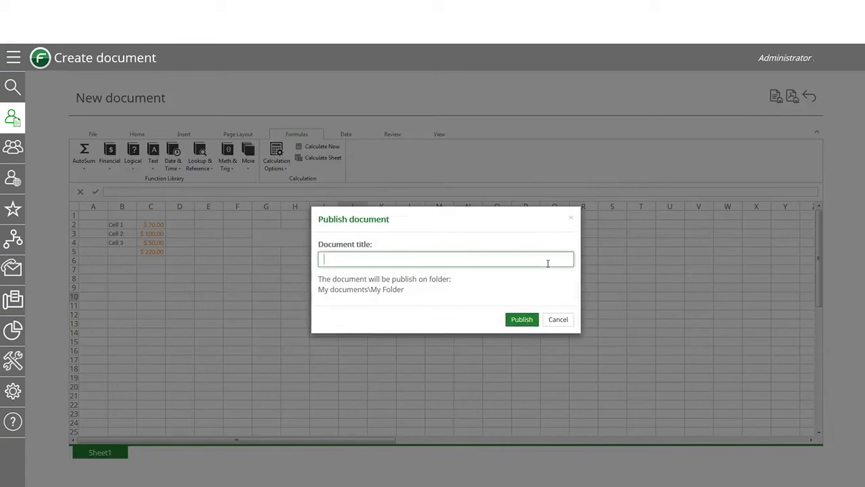
{"action": "type", "text": "My"}
{"action": "type", "text": "ile"}
{"action": "left_click", "coordinate": [528, 320]}
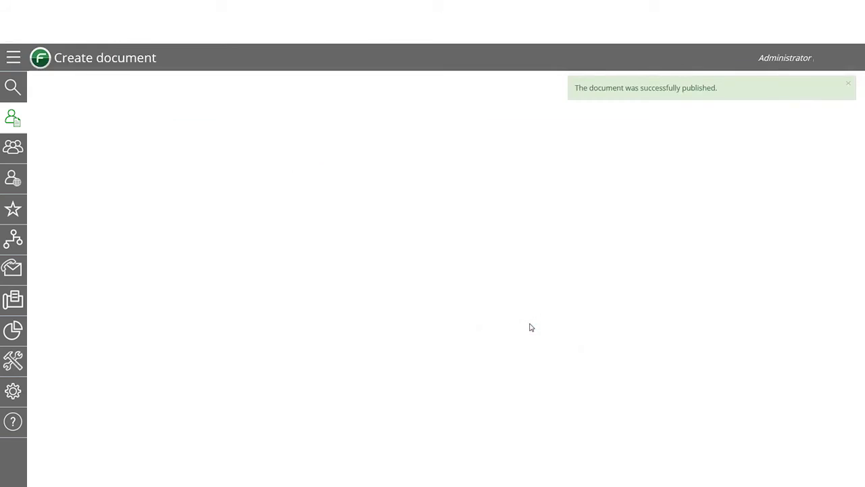